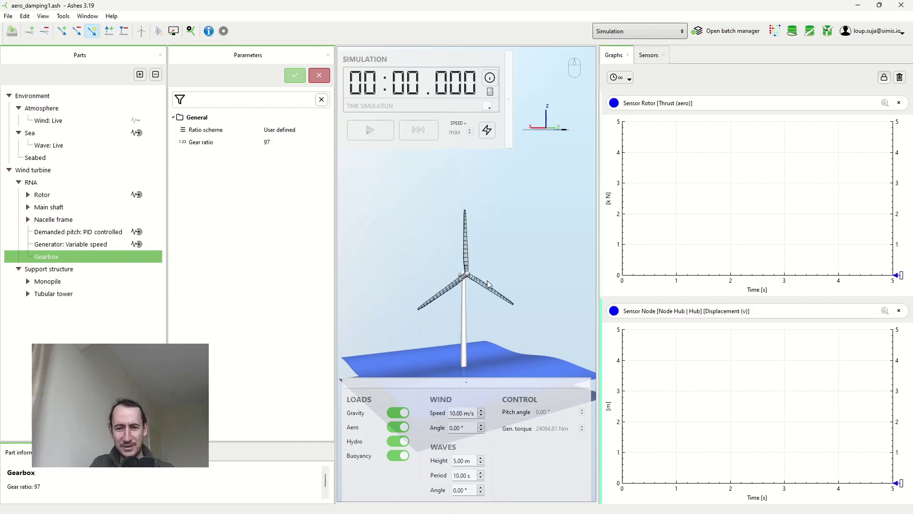
Orbit the 3-D view to see the offshore turbine obliquely.
{"action": "left_click_drag", "start_coordinate": [487, 280], "coordinate": [462, 282]}
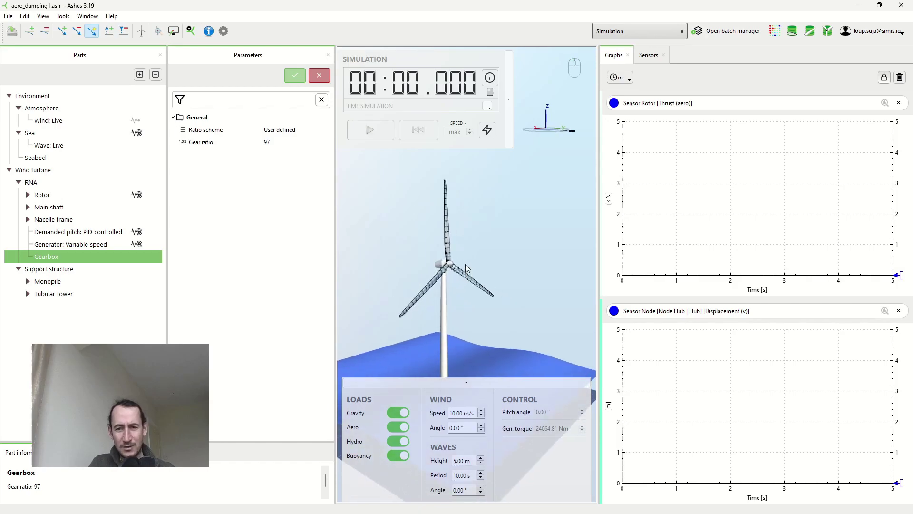
{"action": "left_click_drag", "start_coordinate": [457, 241], "coordinate": [499, 244]}
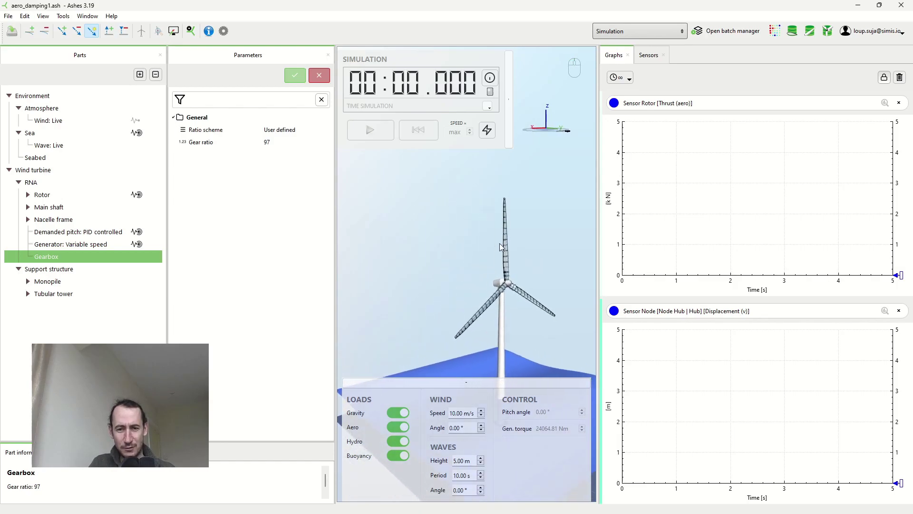
Run the 10 m/s wind, 5 m wave turbine simulation, viewing the sea from above.
{"action": "left_click", "coordinate": [370, 131]}
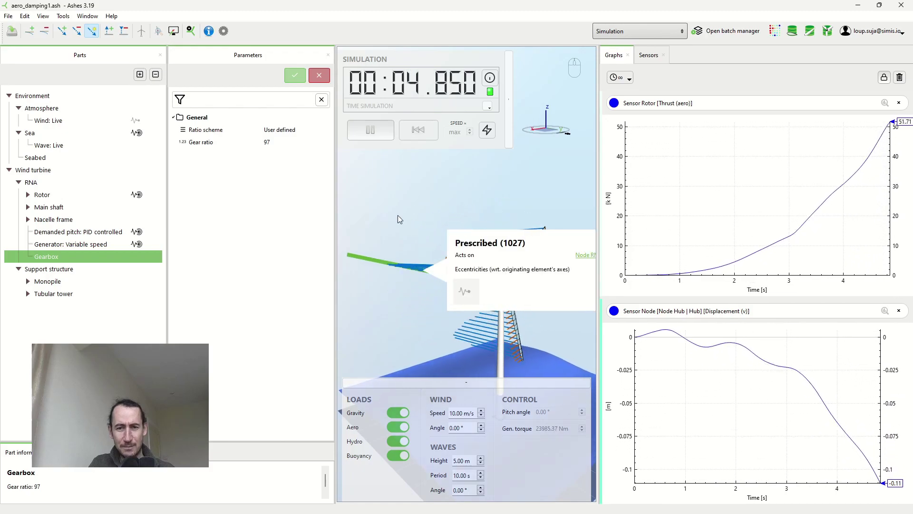
{"action": "scroll", "coordinate": [441, 254], "scroll_direction": "down", "scroll_amount": 3}
{"action": "left_click_drag", "start_coordinate": [440, 255], "coordinate": [470, 224]}
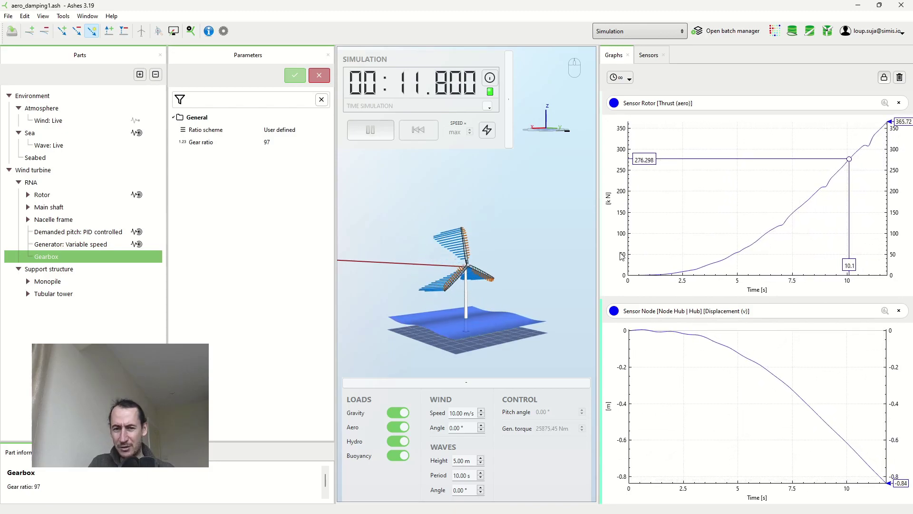
{"action": "left_click_drag", "start_coordinate": [475, 286], "coordinate": [504, 284]}
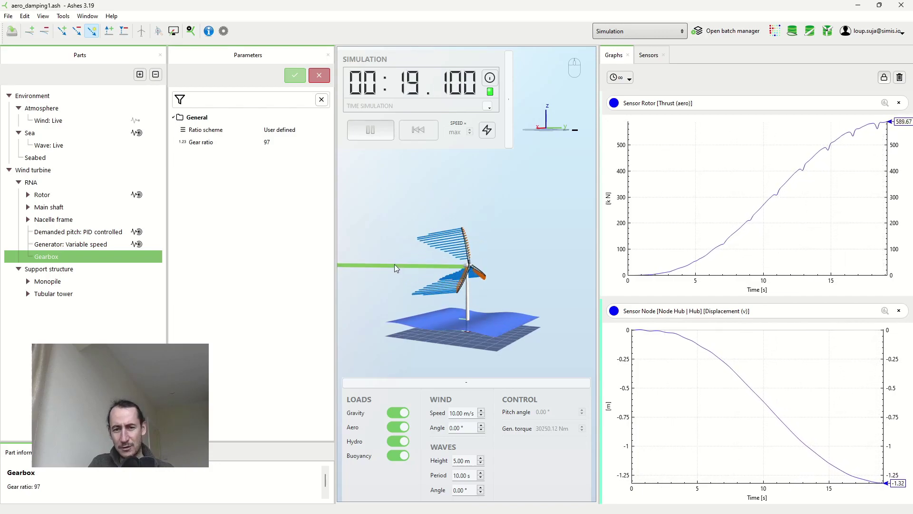
{"action": "left_click", "coordinate": [366, 132]}
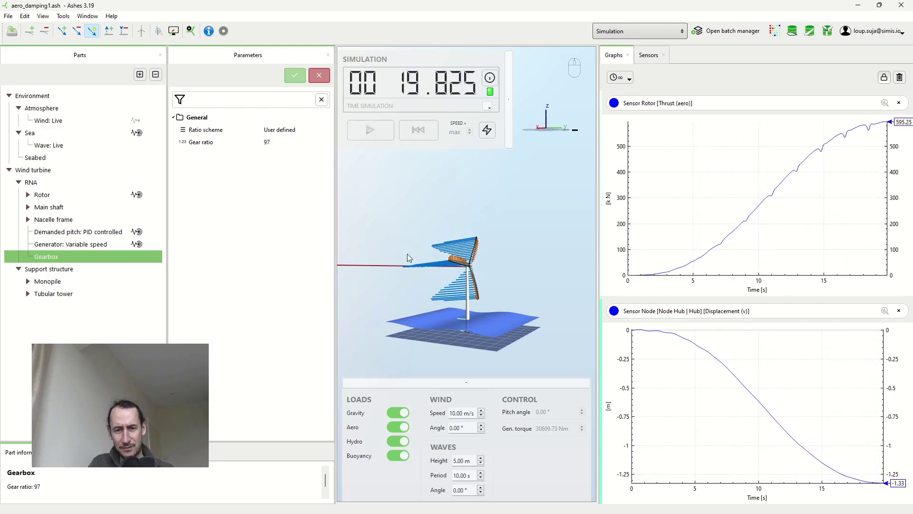
{"action": "mouse_move", "coordinate": [376, 266]}
{"action": "left_mouse_down"}
{"action": "mouse_move", "coordinate": [396, 283]}
{"action": "mouse_move", "coordinate": [369, 269]}
{"action": "left_mouse_up"}
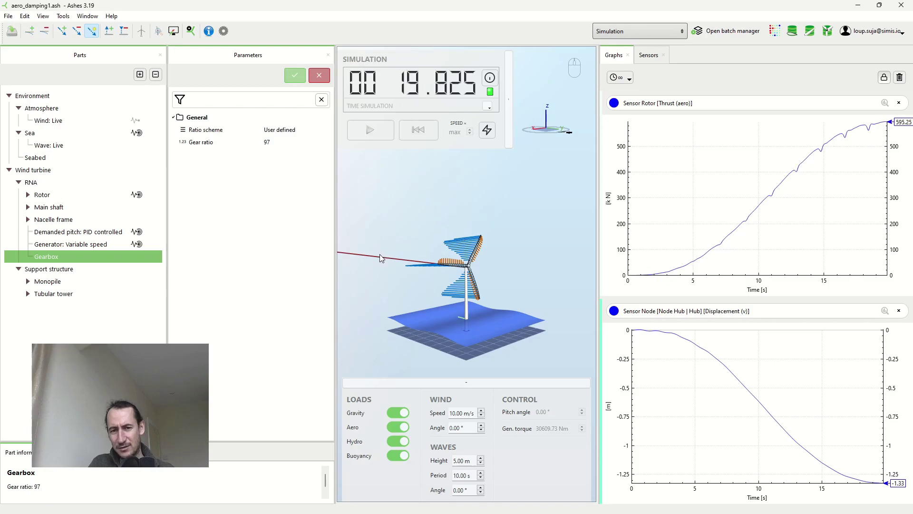
{"action": "left_click_drag", "start_coordinate": [462, 260], "coordinate": [473, 281]}
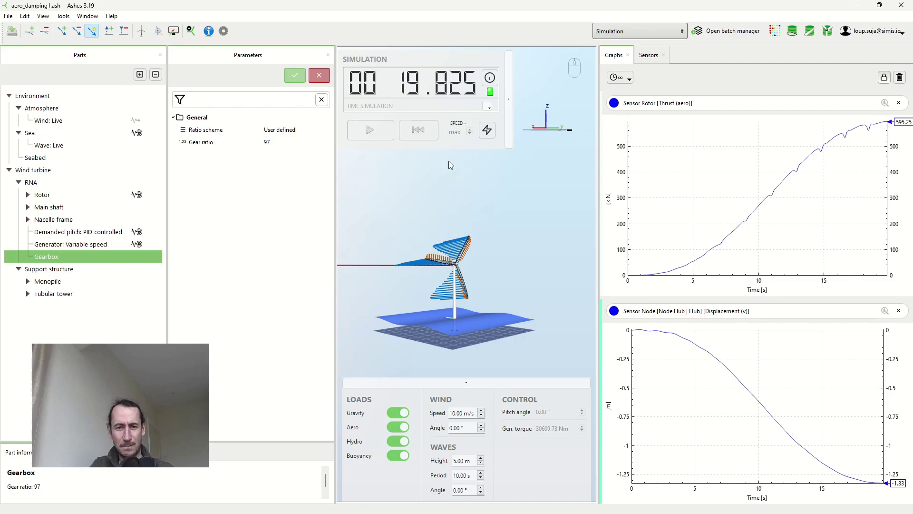
Resume the simulation from about 19.8 s so the released tower starts oscillating.
{"action": "left_click", "coordinate": [370, 135]}
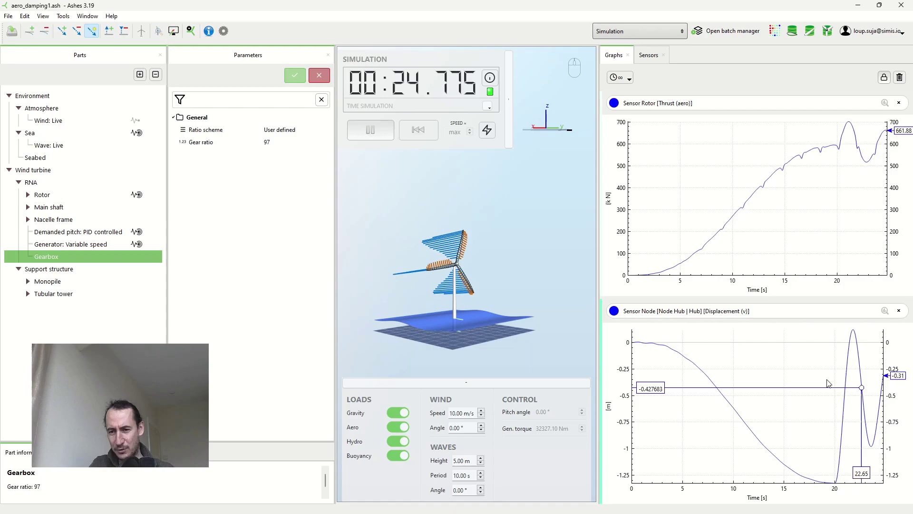
Pause the simulation at 26.150 s and zoom in on the turbine.
{"action": "left_click", "coordinate": [367, 133]}
{"action": "scroll", "coordinate": [423, 214], "scroll_direction": "up", "scroll_amount": 5}
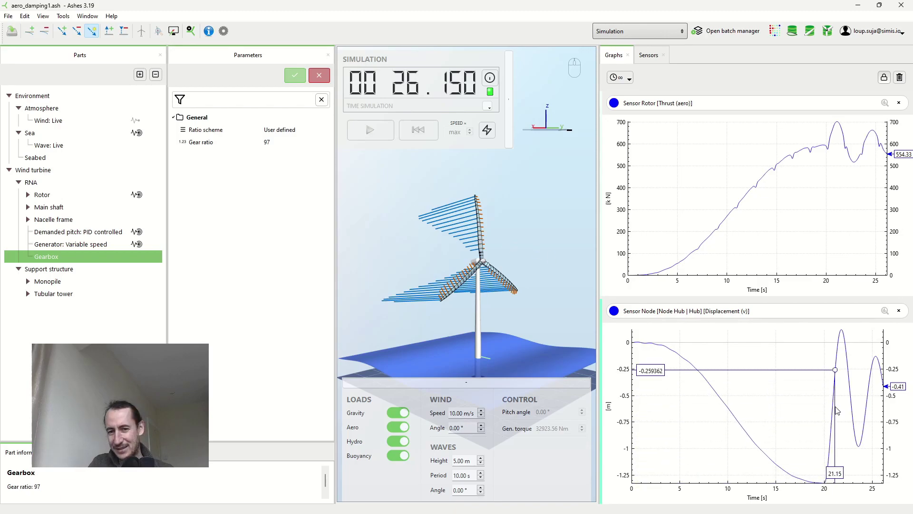
Adjust the turbine view, then resume the simulation from 26.15 s.
{"action": "left_click_drag", "start_coordinate": [465, 310], "coordinate": [461, 297]}
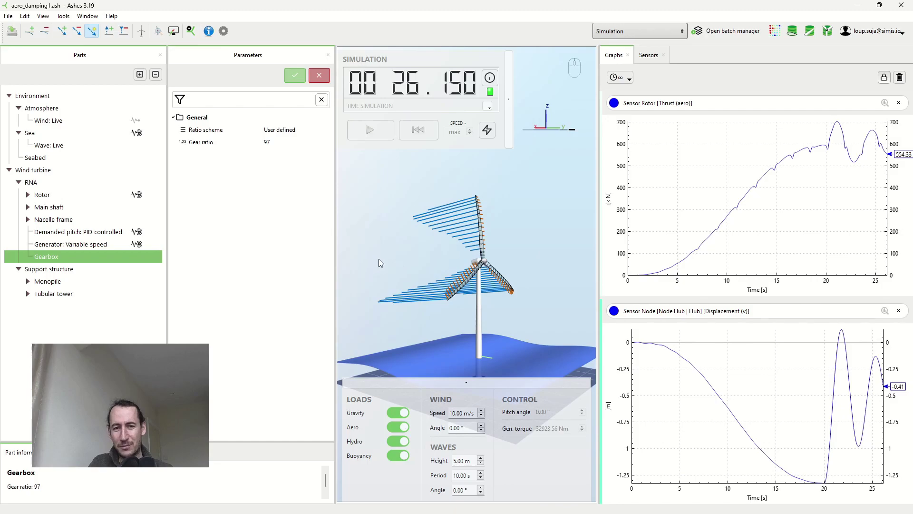
{"action": "left_click_drag", "start_coordinate": [557, 275], "coordinate": [530, 272]}
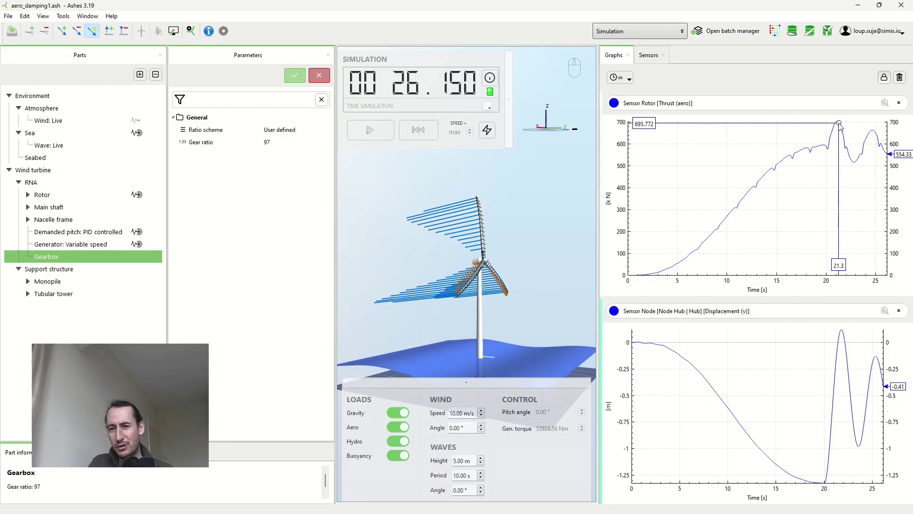
{"action": "left_click_drag", "start_coordinate": [496, 265], "coordinate": [512, 266]}
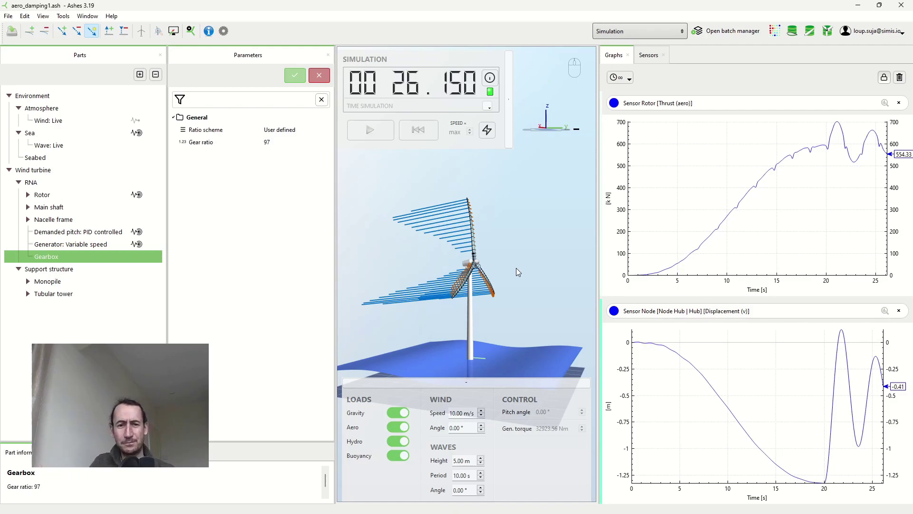
{"action": "left_click", "coordinate": [369, 134]}
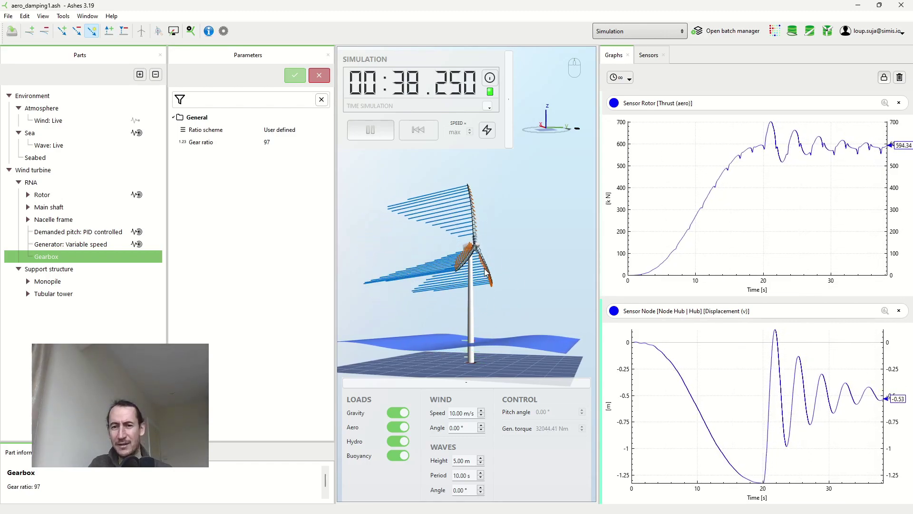
Read a thrust value off the graph, then pause the run at 45.175 s.
{"action": "left_click", "coordinate": [689, 226]}
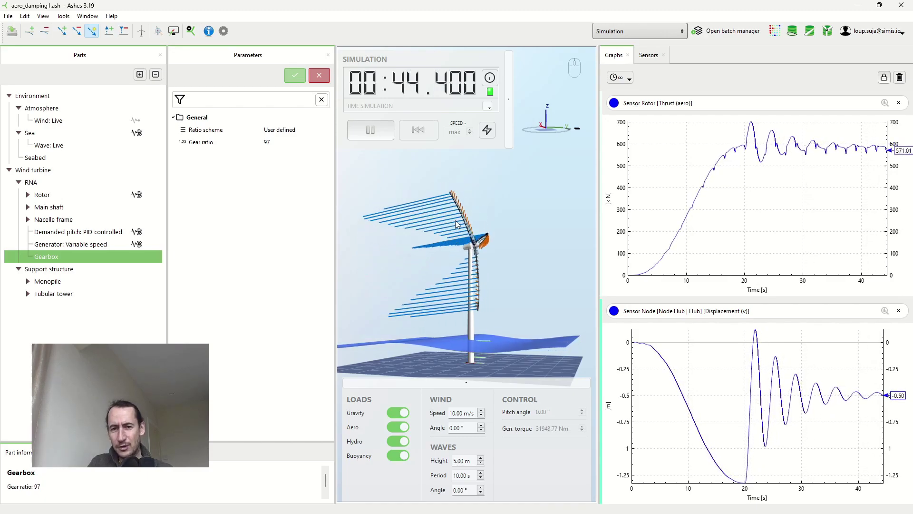
{"action": "left_click", "coordinate": [376, 130]}
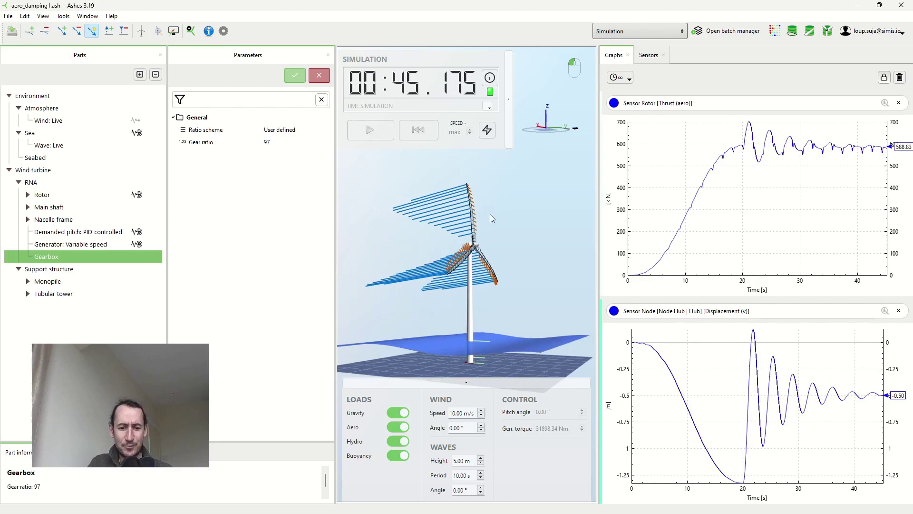
Close aero_damping1.ash and open the two-turbine aero_damping_compare.ash model.
{"action": "key", "text": "ctrl+w"}
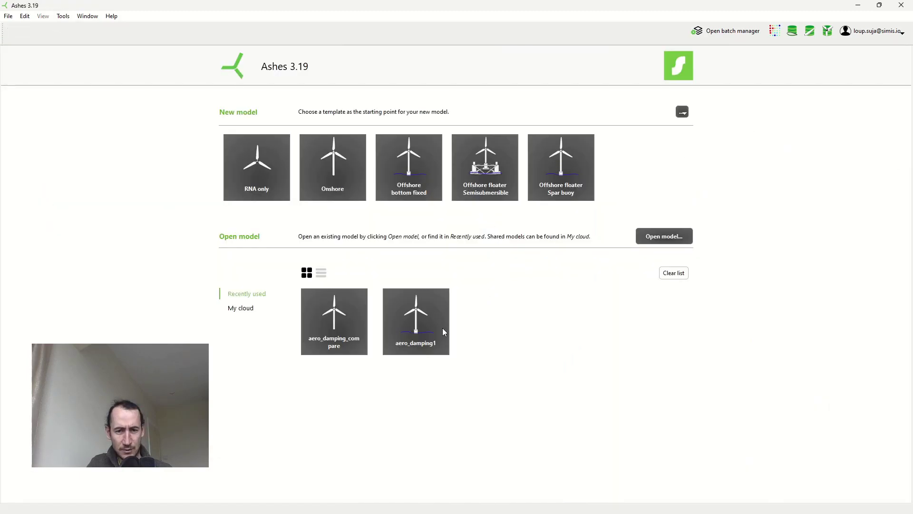
{"action": "left_click", "coordinate": [331, 324]}
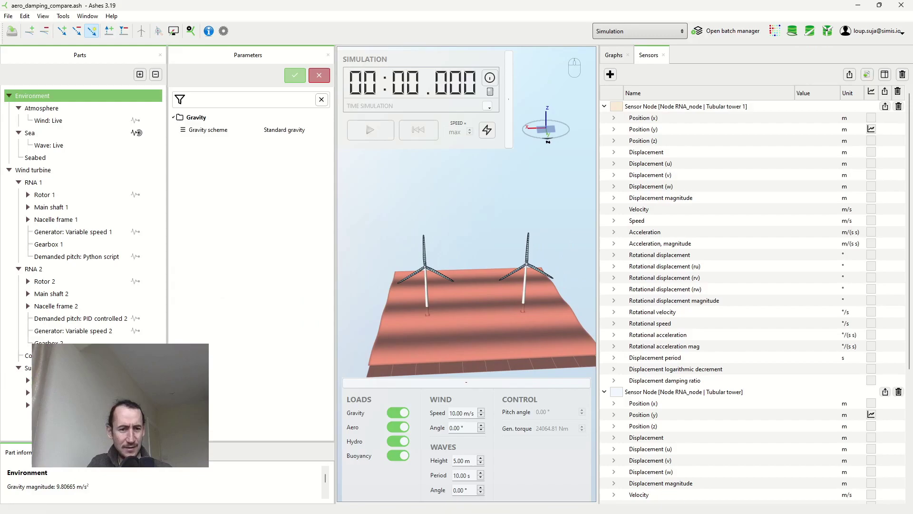
Show the Gearbox 2 parameters and start the two-turbine comparison simulation.
{"action": "left_click", "coordinate": [107, 339]}
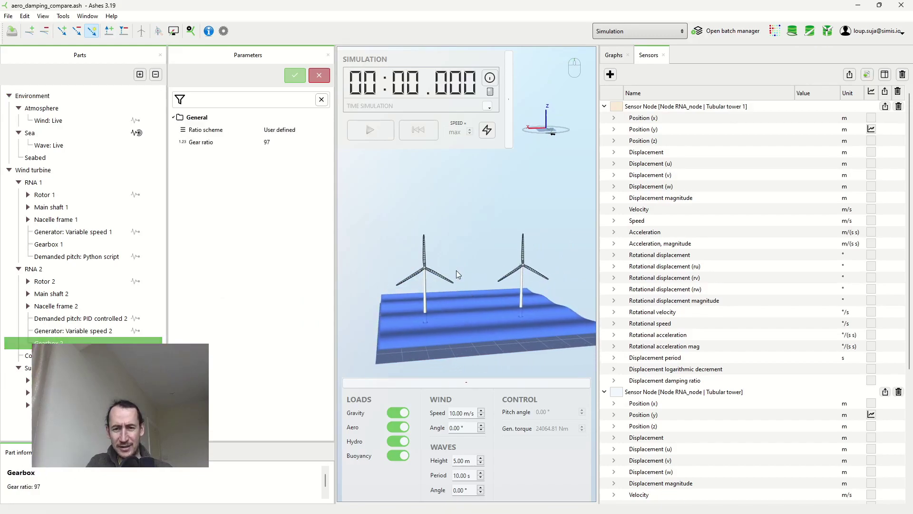
{"action": "left_click_drag", "start_coordinate": [475, 281], "coordinate": [443, 264]}
{"action": "left_click", "coordinate": [366, 131]}
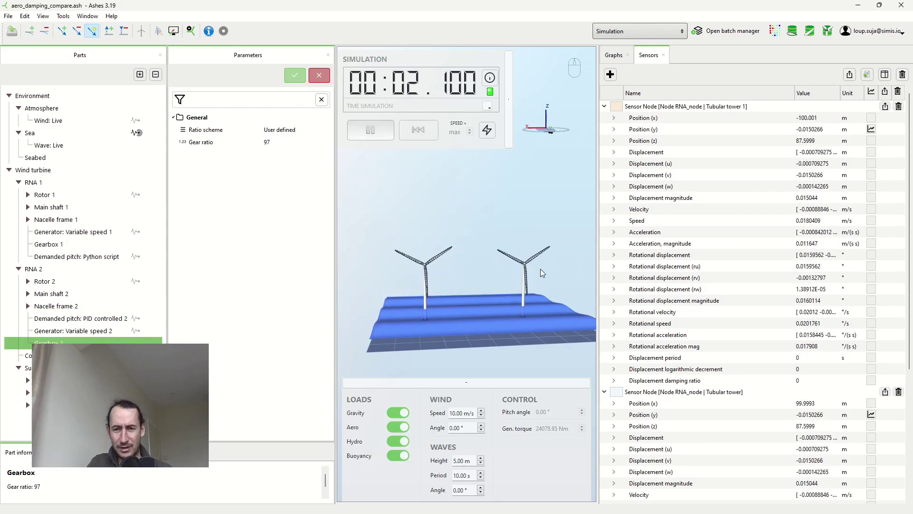
Display both towers' Position (y) graphs and zoom toward the turbines.
{"action": "left_click", "coordinate": [613, 55]}
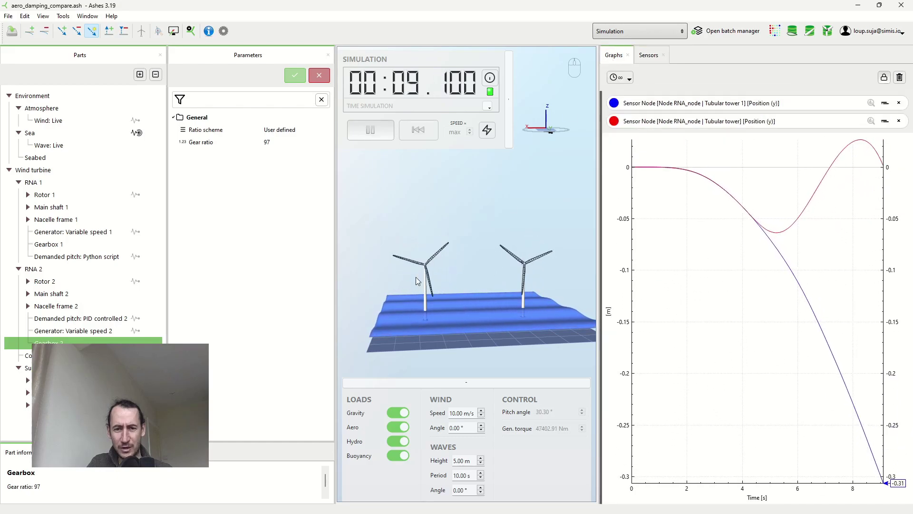
{"action": "left_click_drag", "start_coordinate": [405, 276], "coordinate": [388, 271]}
{"action": "scroll", "coordinate": [430, 250], "scroll_direction": "up", "scroll_amount": 5}
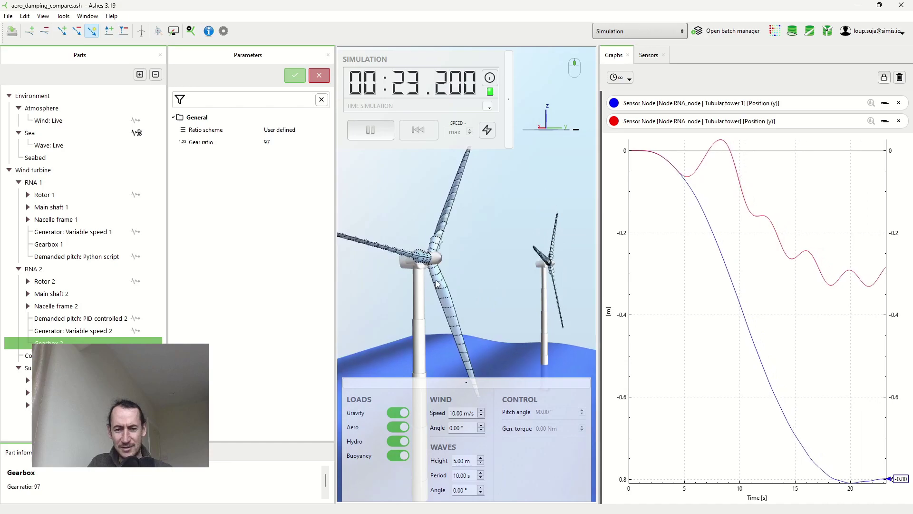
Pause at 27.350 s, inspect both turbines from several angles, then resume.
{"action": "left_click", "coordinate": [372, 134]}
{"action": "scroll", "coordinate": [484, 216], "scroll_direction": "down", "scroll_amount": 2}
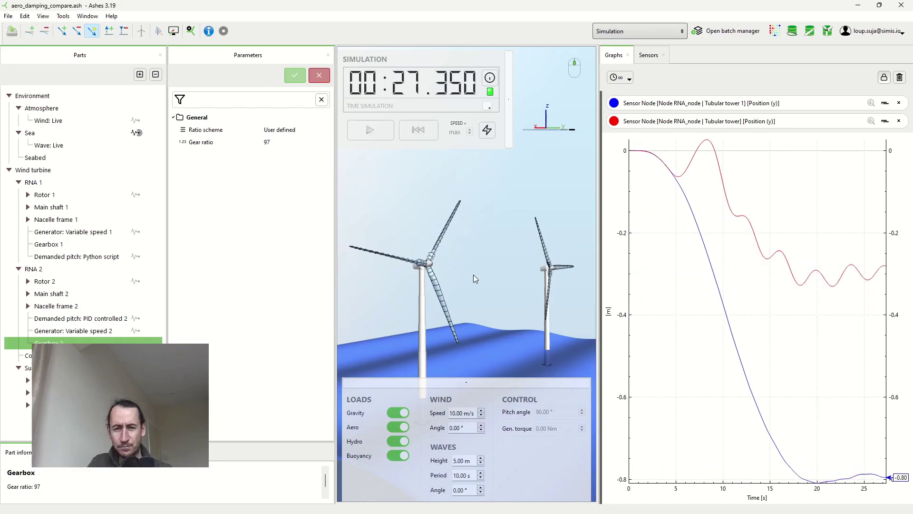
{"action": "middle_click_drag", "start_coordinate": [447, 274], "coordinate": [473, 276]}
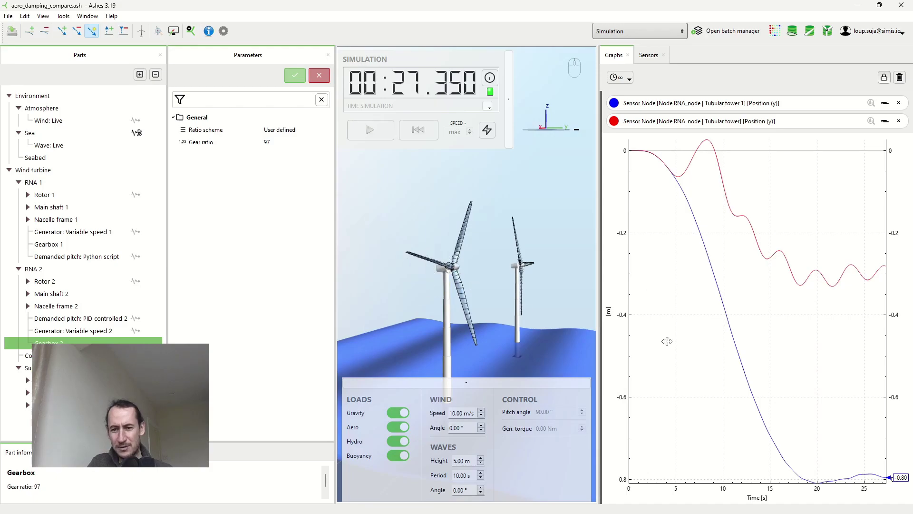
{"action": "middle_click_drag", "start_coordinate": [516, 270], "coordinate": [526, 241]}
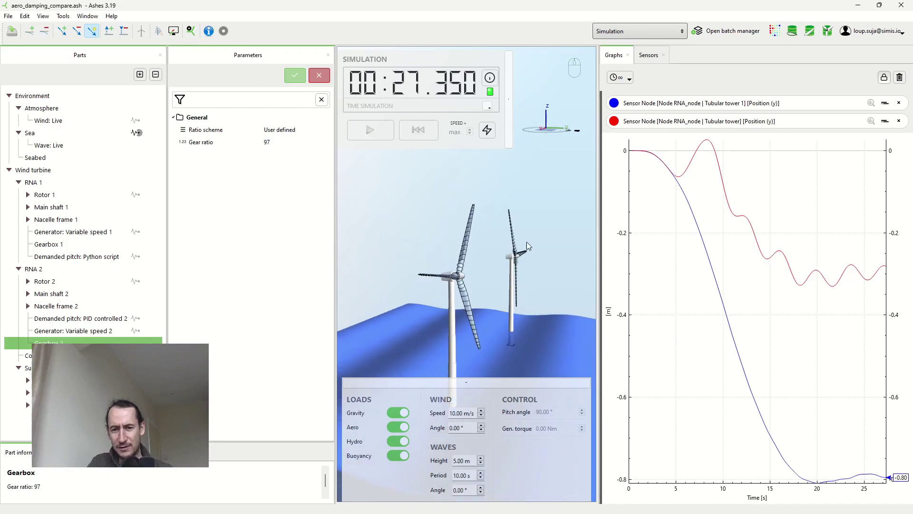
{"action": "middle_click_drag", "start_coordinate": [497, 278], "coordinate": [484, 273]}
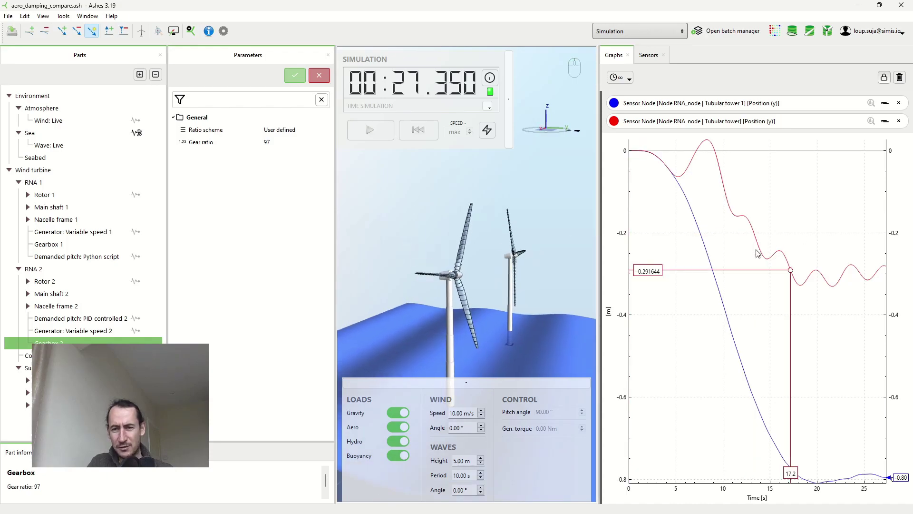
{"action": "mouse_move", "coordinate": [432, 196]}
{"action": "middle_mouse_down"}
{"action": "mouse_move", "coordinate": [434, 188]}
{"action": "mouse_move", "coordinate": [423, 188]}
{"action": "middle_mouse_up"}
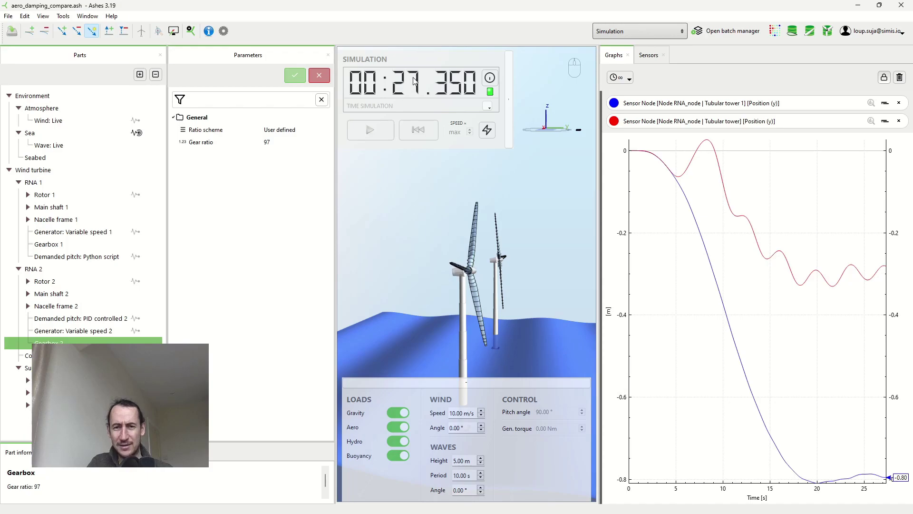
{"action": "left_click", "coordinate": [377, 130]}
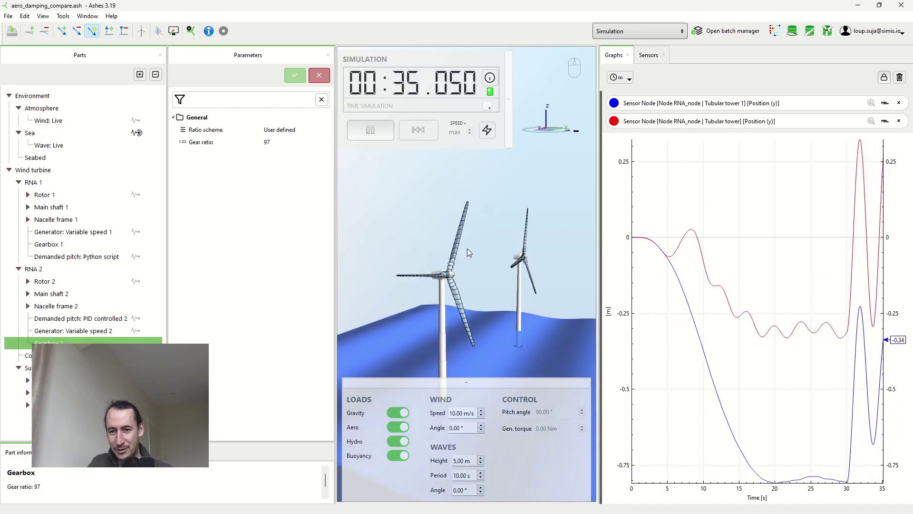
Zoom close to the running turbines while tower 1's swing decays toward -0.46 m.
{"action": "left_click_drag", "start_coordinate": [468, 249], "coordinate": [485, 244]}
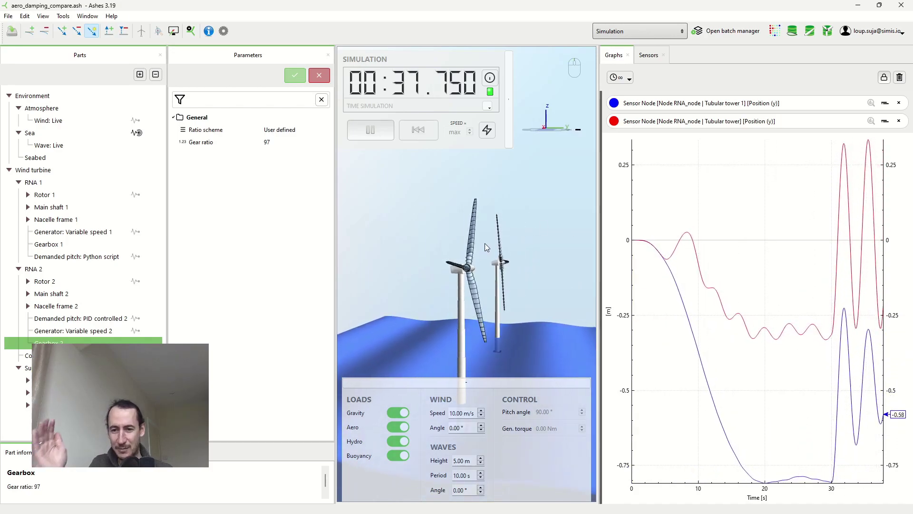
{"action": "scroll", "coordinate": [452, 272], "scroll_direction": "up", "scroll_amount": 5}
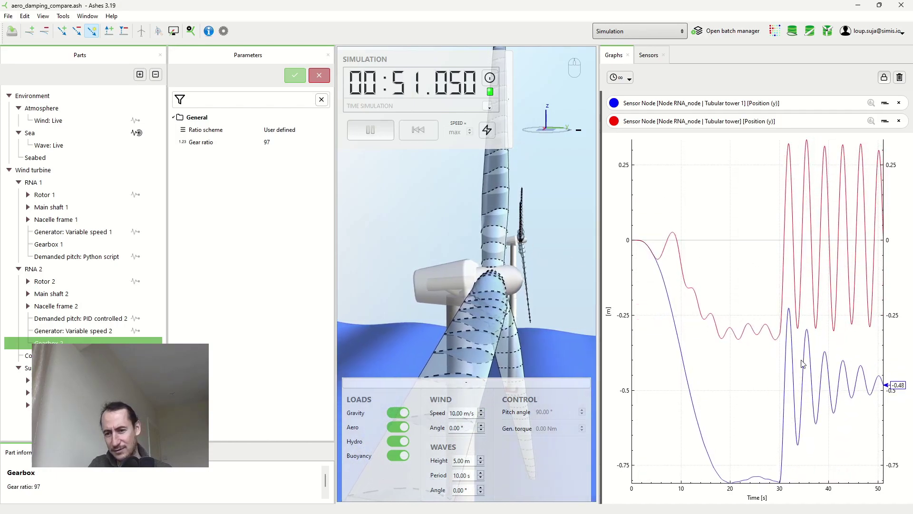
{"action": "mouse_move", "coordinate": [840, 436]}
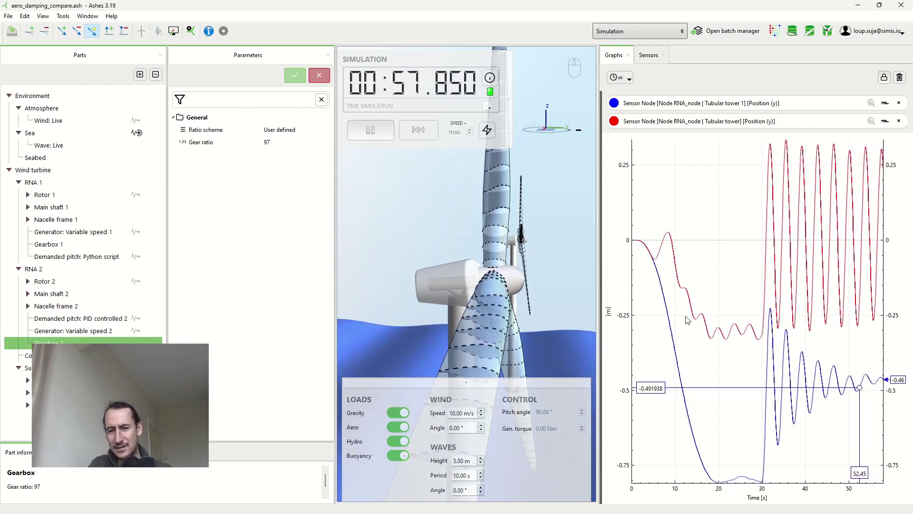
Orbit and zoom out to watch both turbines as the run passes 2:00, tower 2 still swinging.
{"action": "middle_click_drag", "start_coordinate": [558, 289], "coordinate": [449, 327]}
{"action": "scroll", "coordinate": [458, 290], "scroll_direction": "down", "scroll_amount": 3}
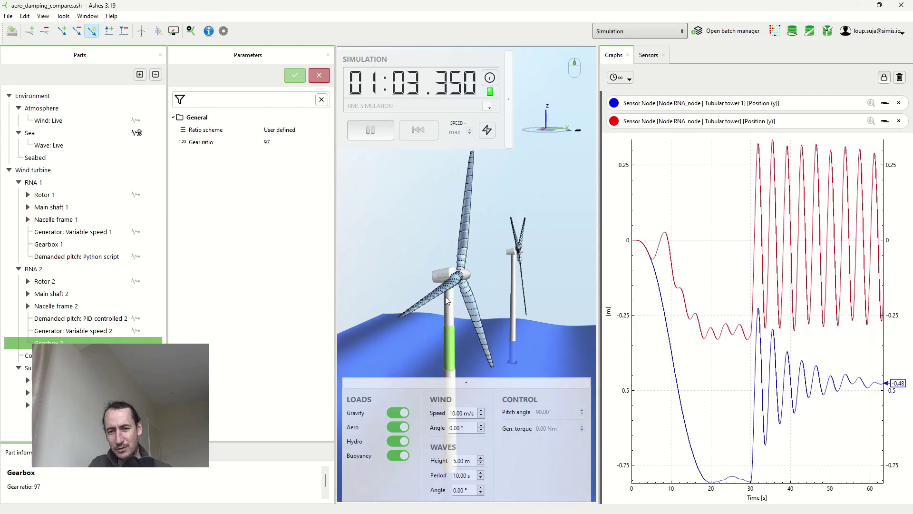
{"action": "middle_click_drag", "start_coordinate": [552, 307], "coordinate": [457, 293]}
{"action": "scroll", "coordinate": [457, 293], "scroll_direction": "down", "scroll_amount": 2}
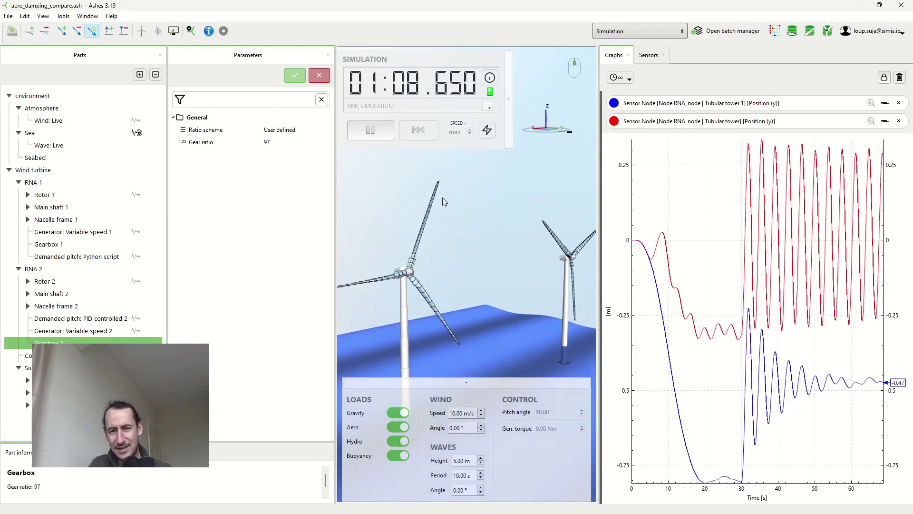
{"action": "middle_click_drag", "start_coordinate": [455, 243], "coordinate": [469, 257]}
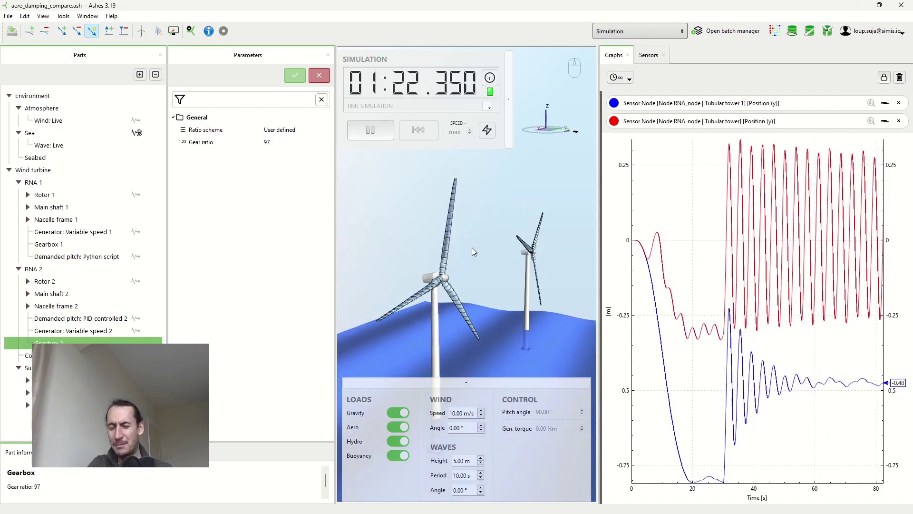
{"action": "left_click_drag", "start_coordinate": [478, 264], "coordinate": [458, 206]}
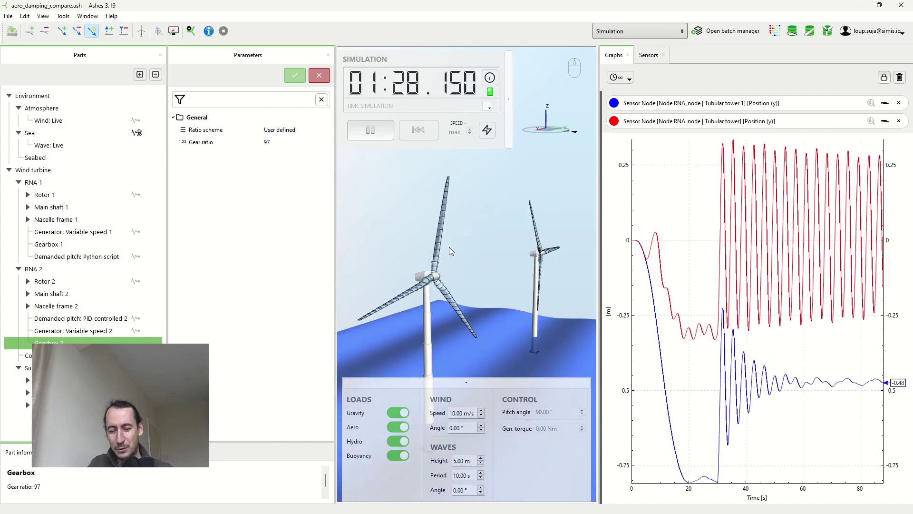
{"action": "left_click_drag", "start_coordinate": [449, 247], "coordinate": [467, 248]}
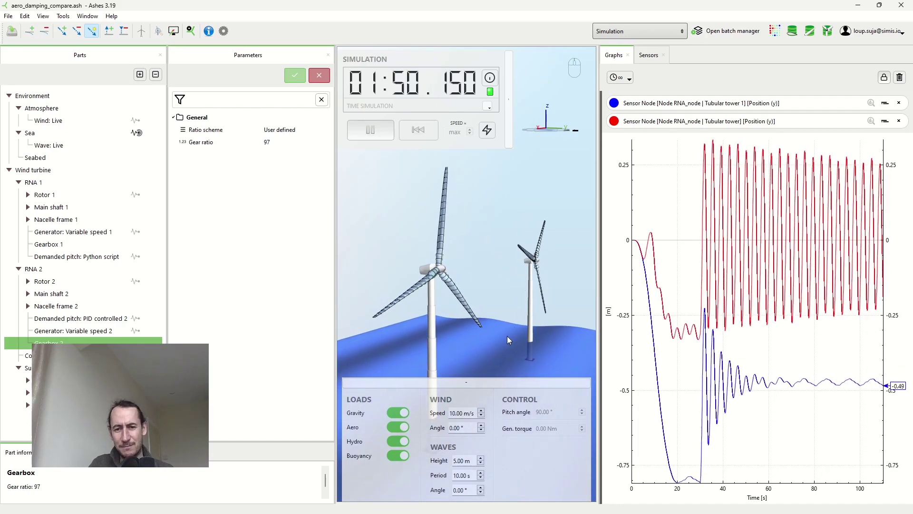
{"action": "scroll", "coordinate": [500, 324], "scroll_direction": "down", "scroll_amount": 2}
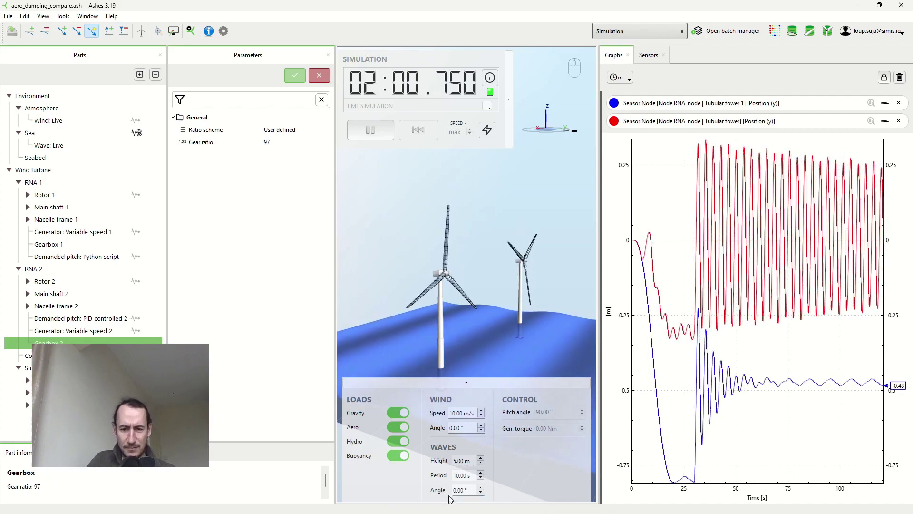
Set the Waves Angle to 90° during the running simulation.
{"action": "left_click_drag", "start_coordinate": [470, 488], "coordinate": [449, 488]}
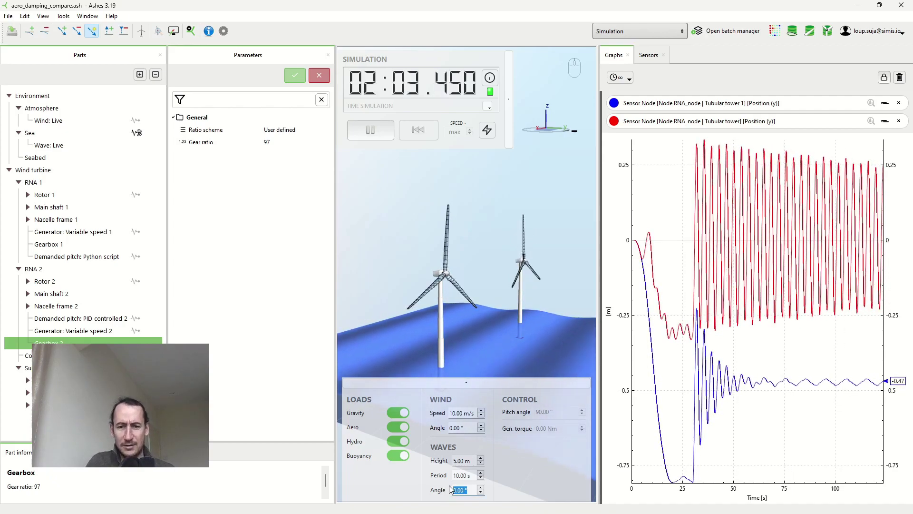
{"action": "type", "text": "90"}
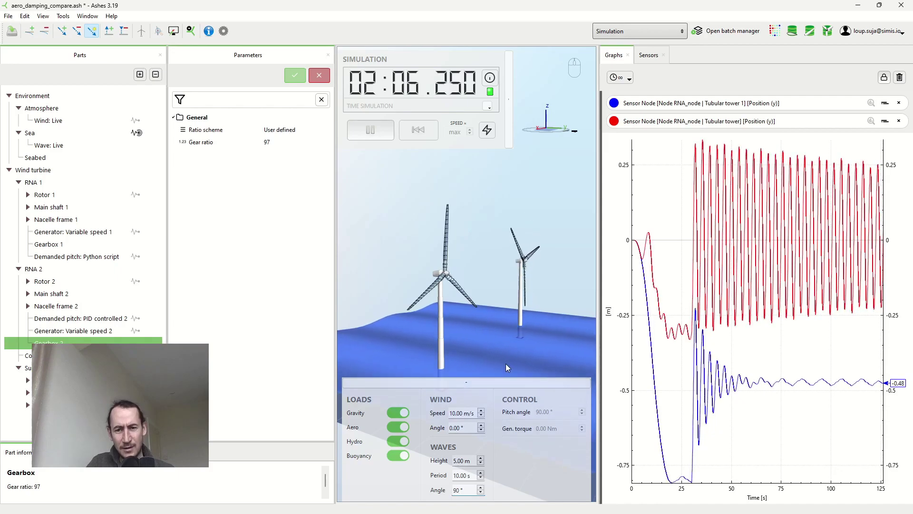
{"action": "left_click", "coordinate": [506, 364]}
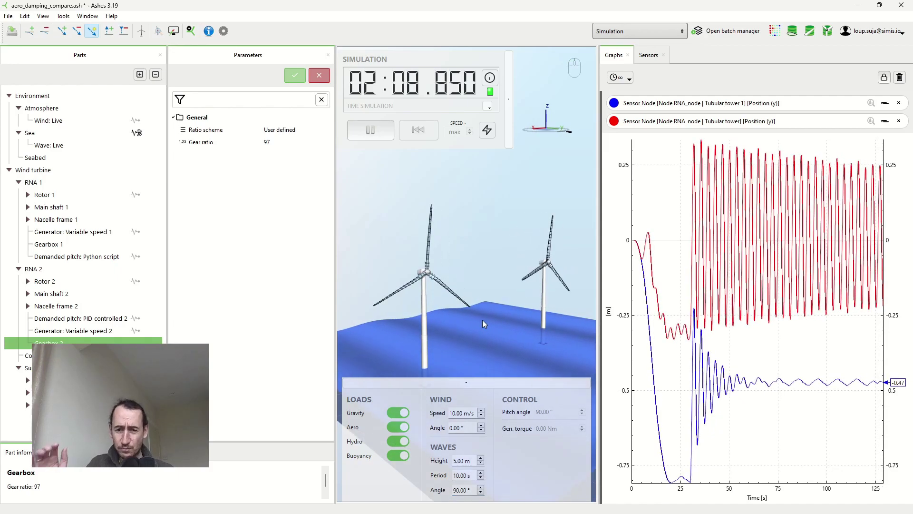